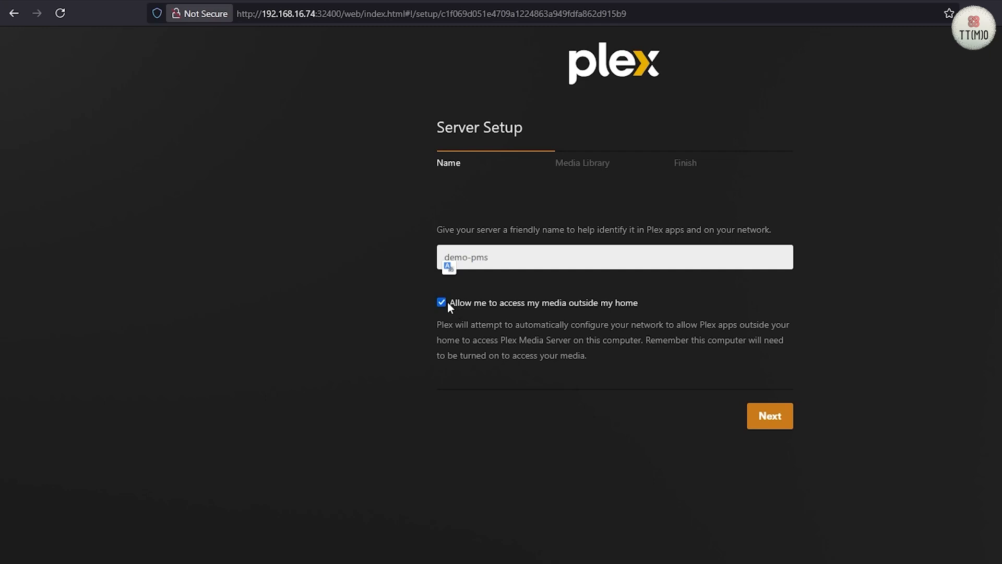
- Keep media access outside the home allowed for the demo-pms server and continue to the media library setup
click(442, 303)
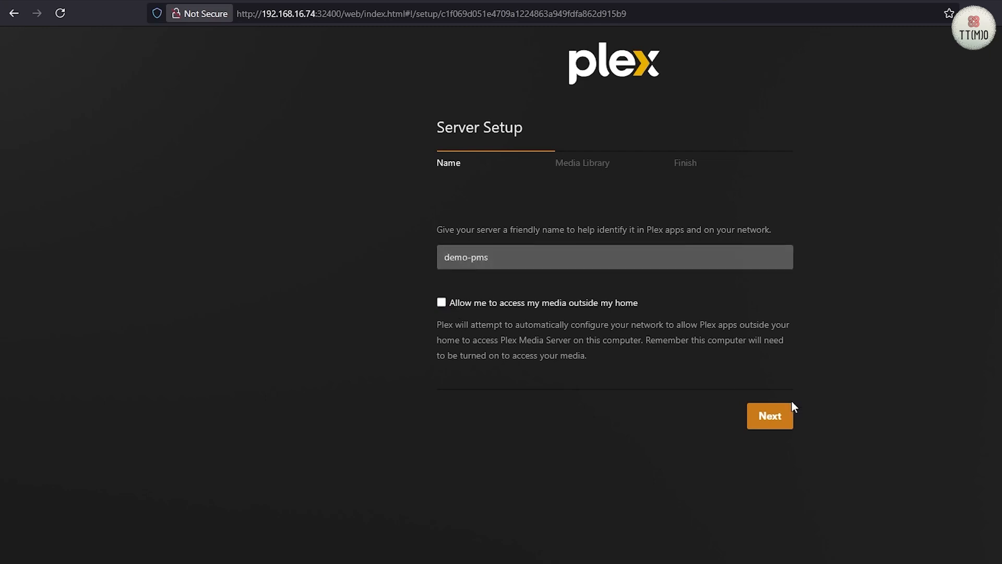
click(442, 303)
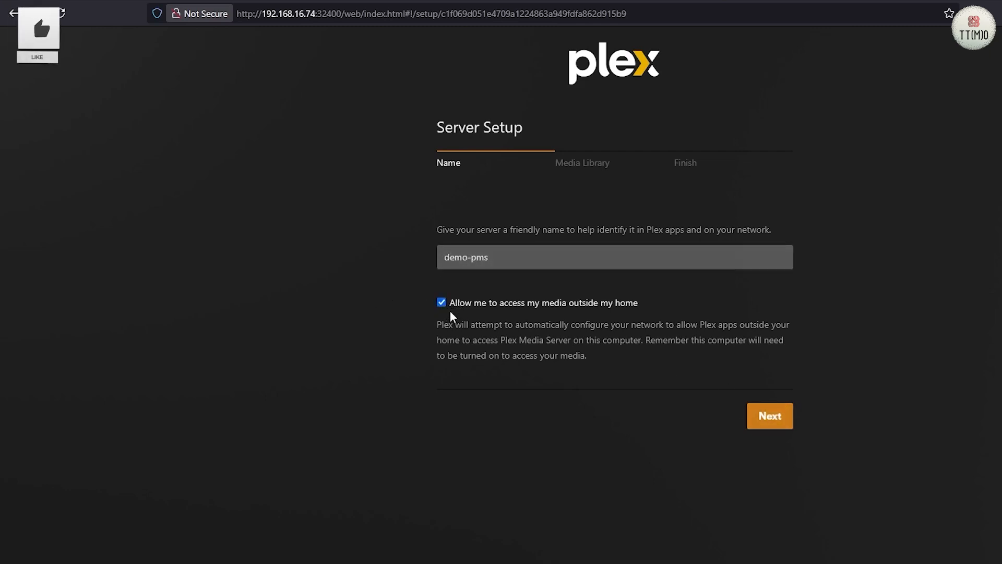
click(772, 415)
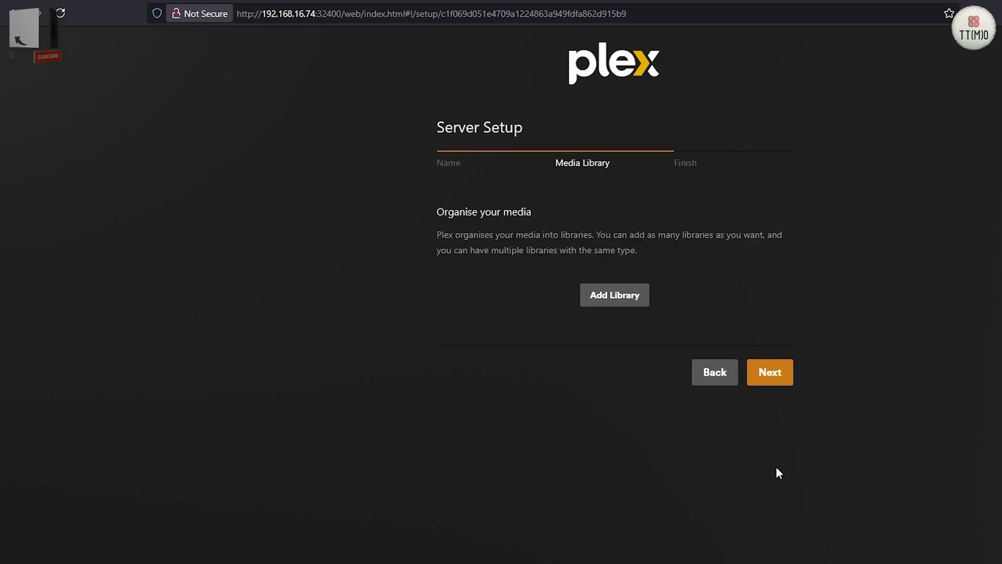
- Add a TV Programmes library that uses the folder /plexmedialibrary/tv
click(608, 298)
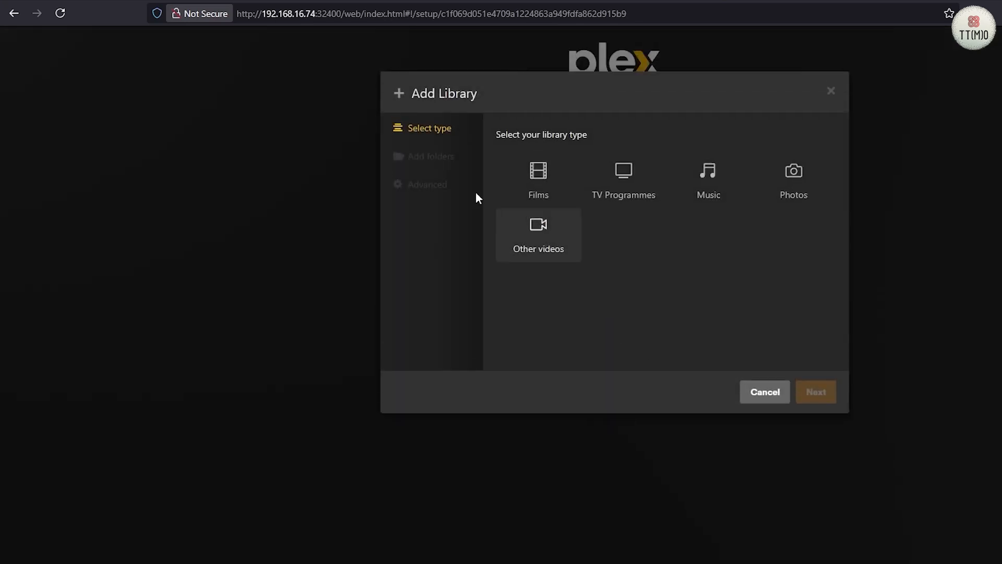
click(629, 183)
click(431, 166)
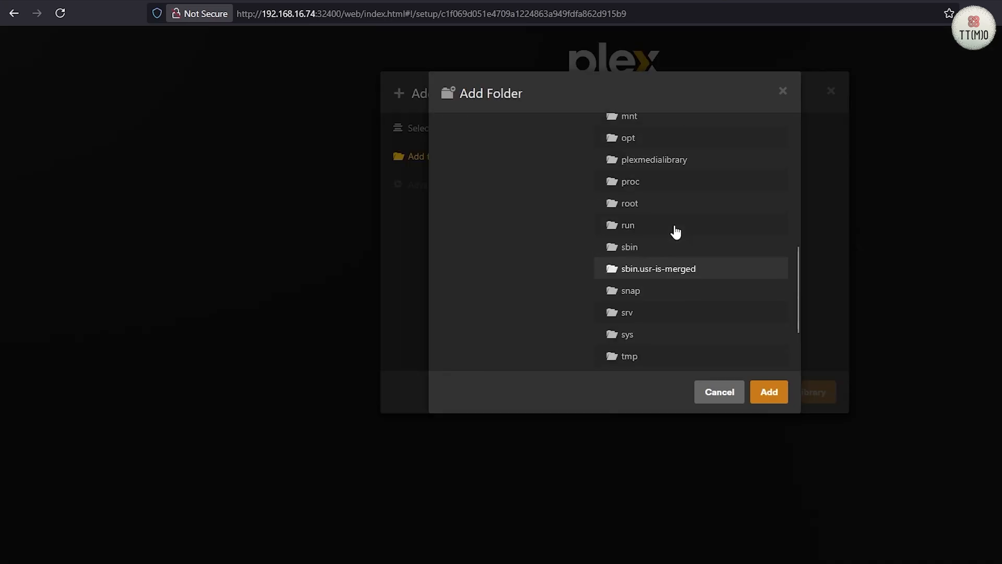
click(641, 191)
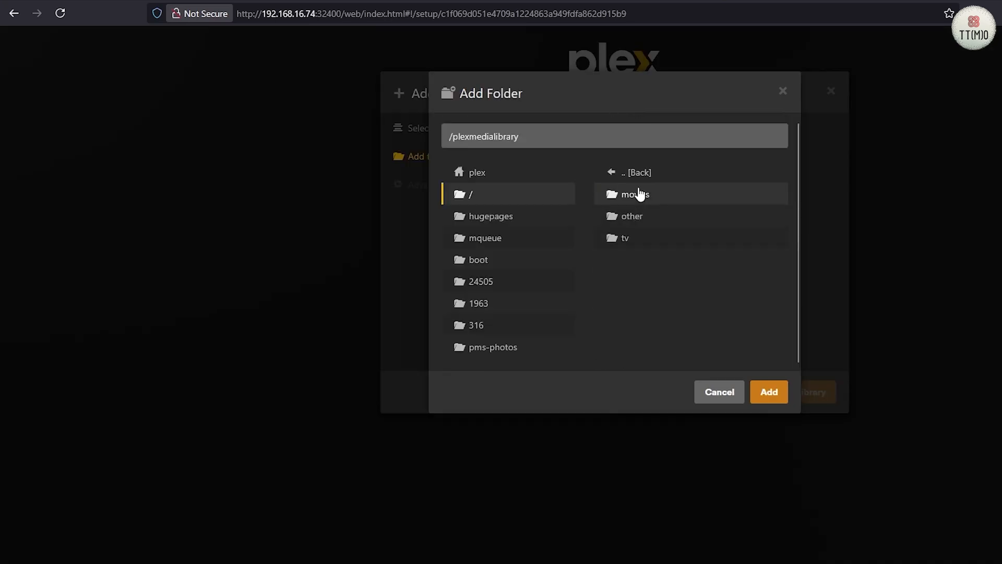
click(633, 241)
click(770, 400)
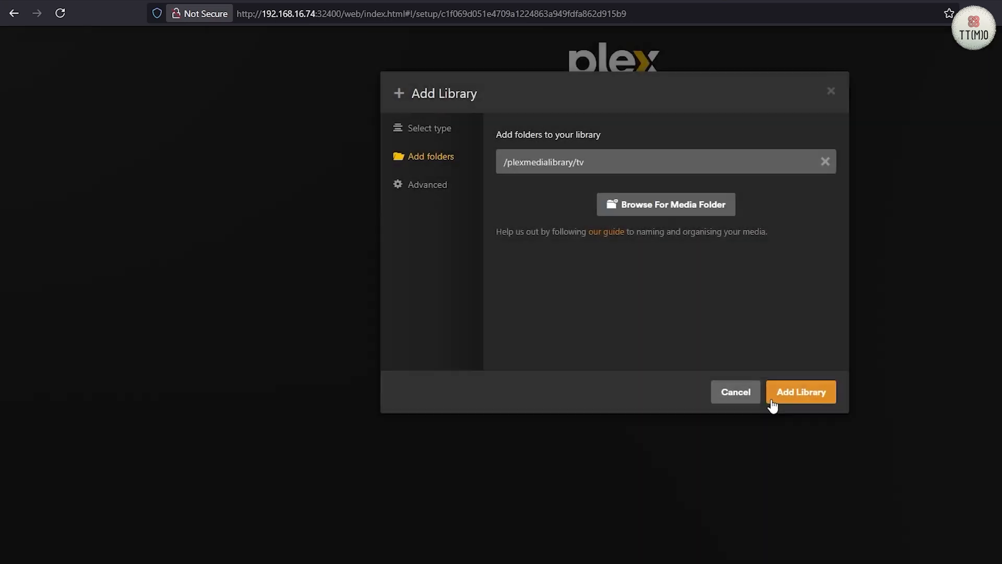
click(786, 396)
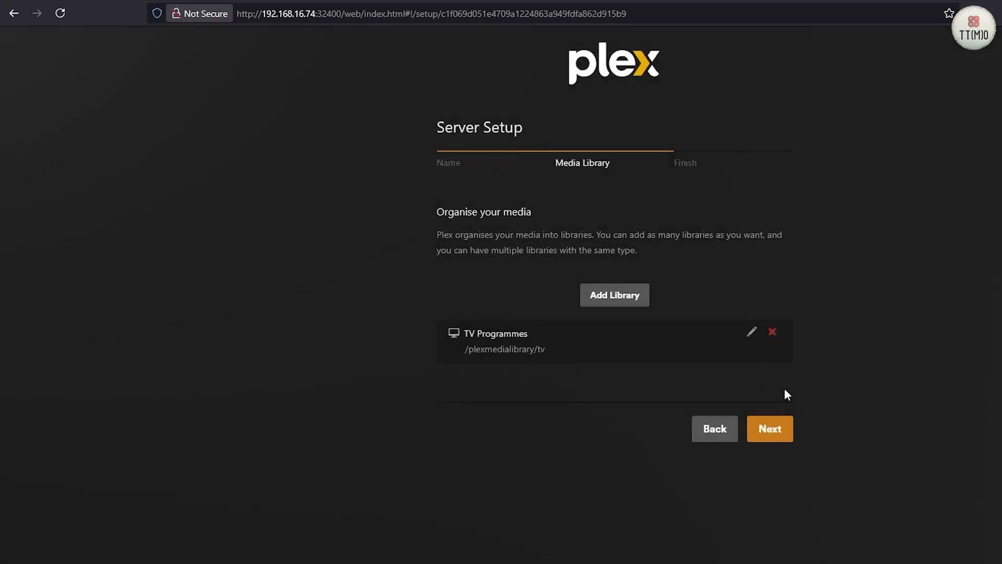
- Add a Films library in English (UK) that uses the folder /plexmedialibrary/movies
click(608, 297)
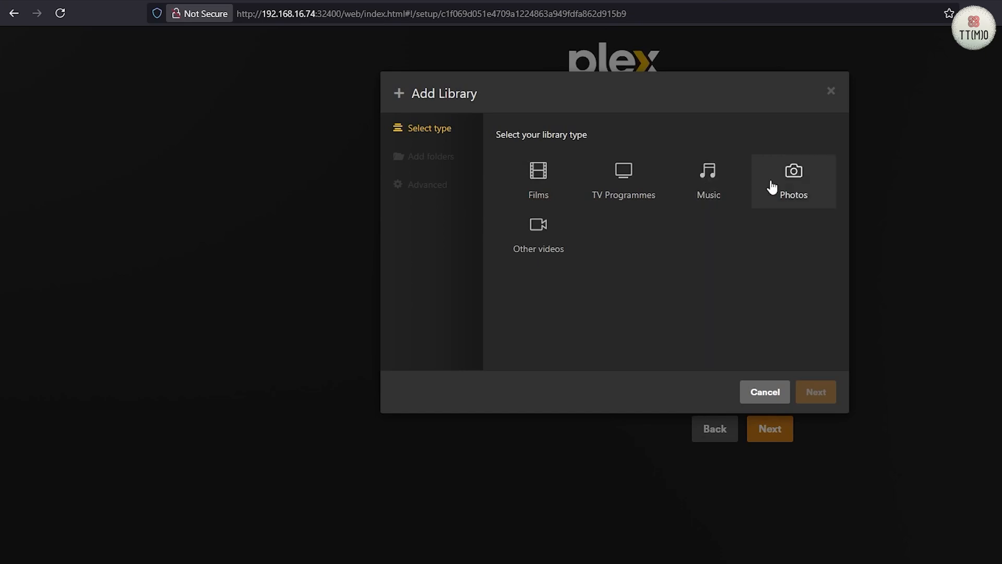
click(543, 194)
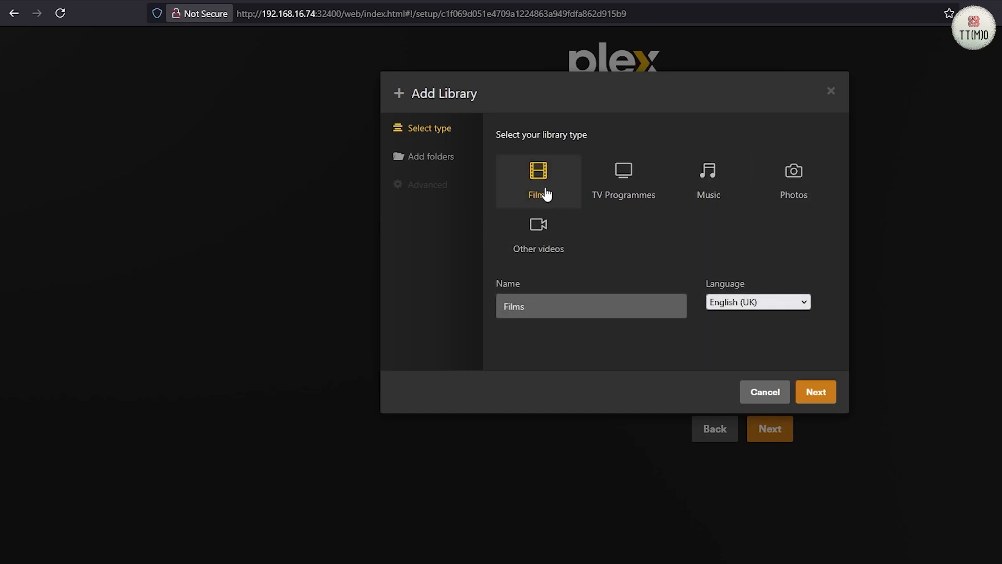
click(828, 399)
click(694, 176)
click(693, 169)
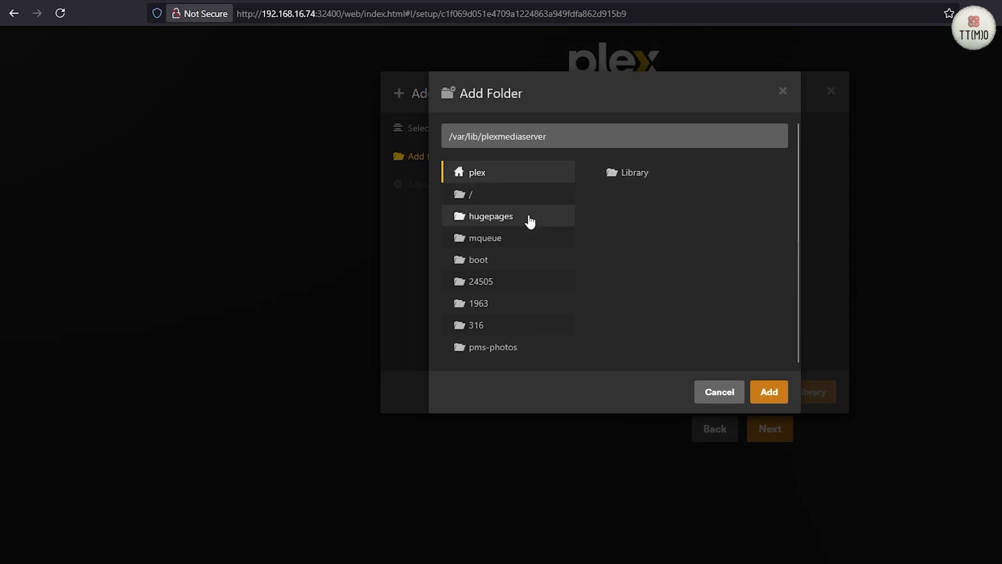
click(636, 196)
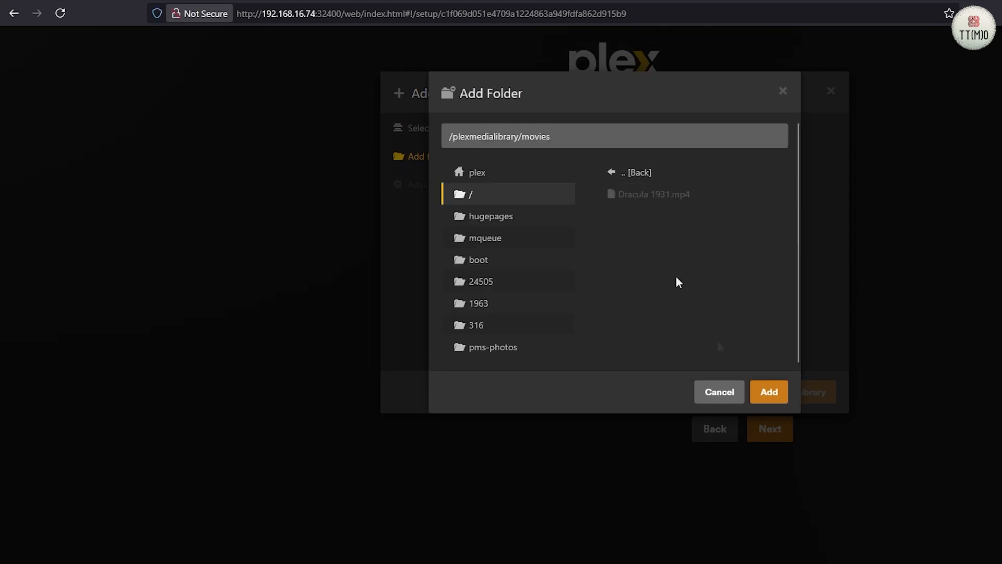
click(773, 398)
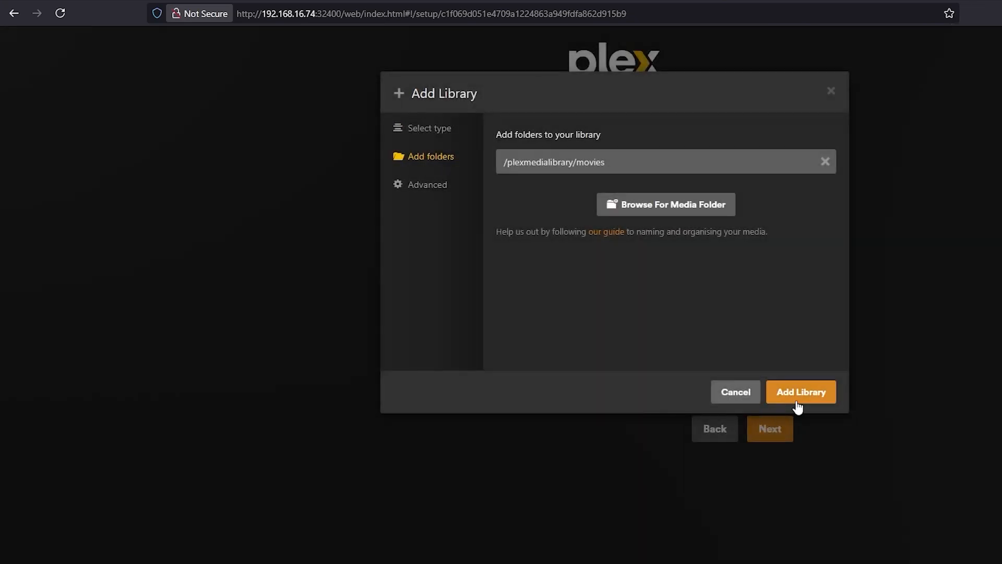
click(793, 397)
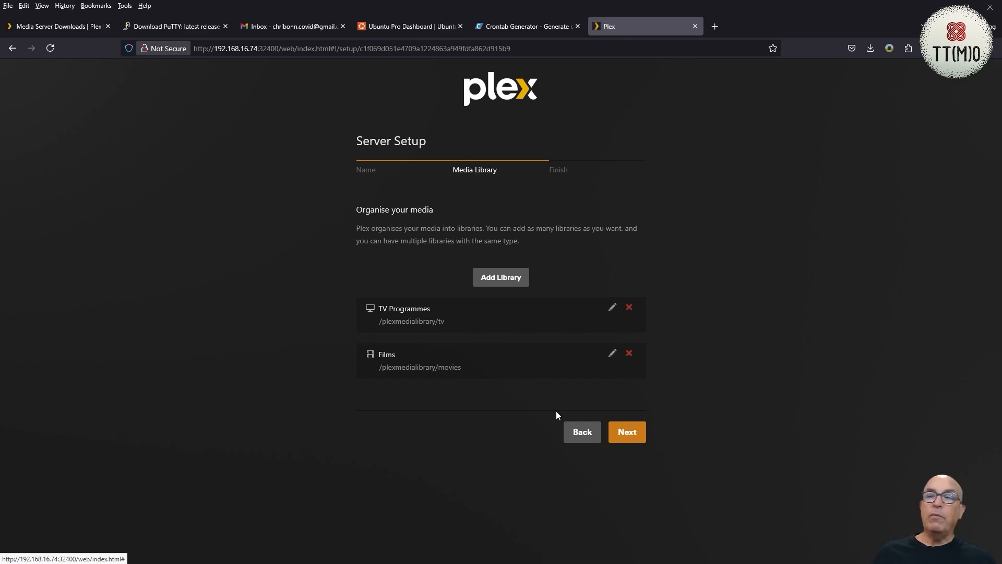
- Add a Photos library in English (UK) that uses the folder /mnt/pms-photos, and continue past the media library setup
click(502, 278)
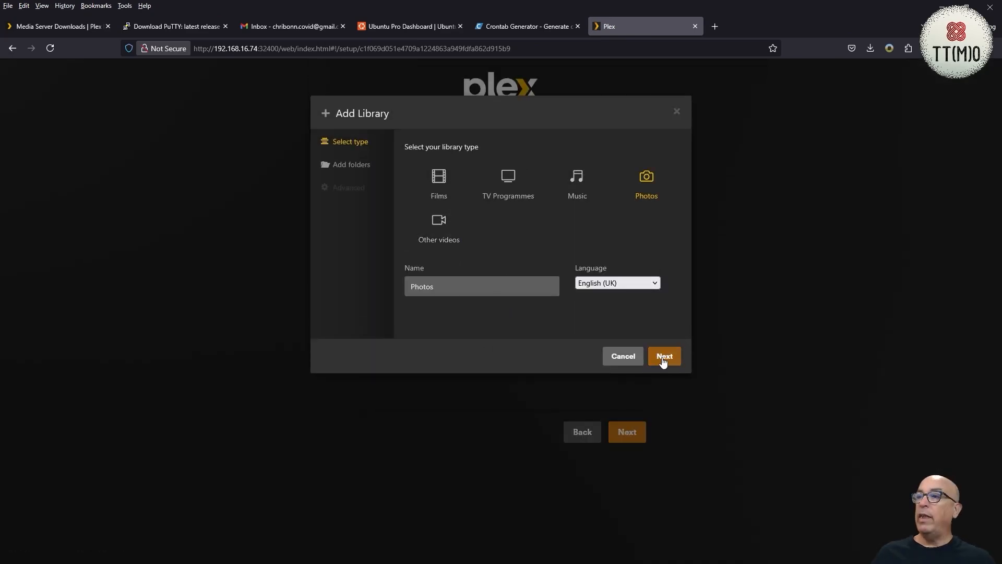
click(664, 357)
click(549, 172)
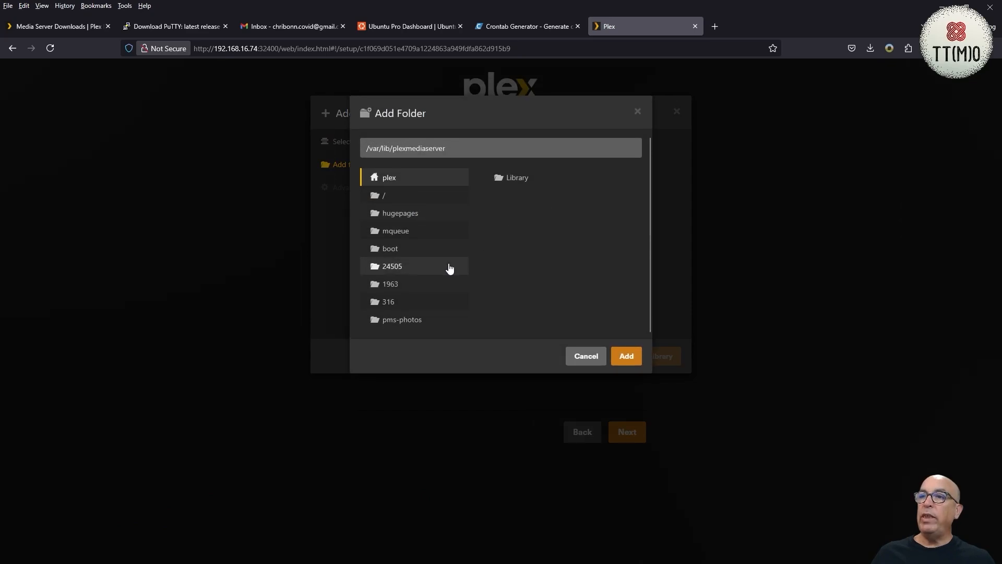
click(407, 195)
scroll(525, 257, down, 3)
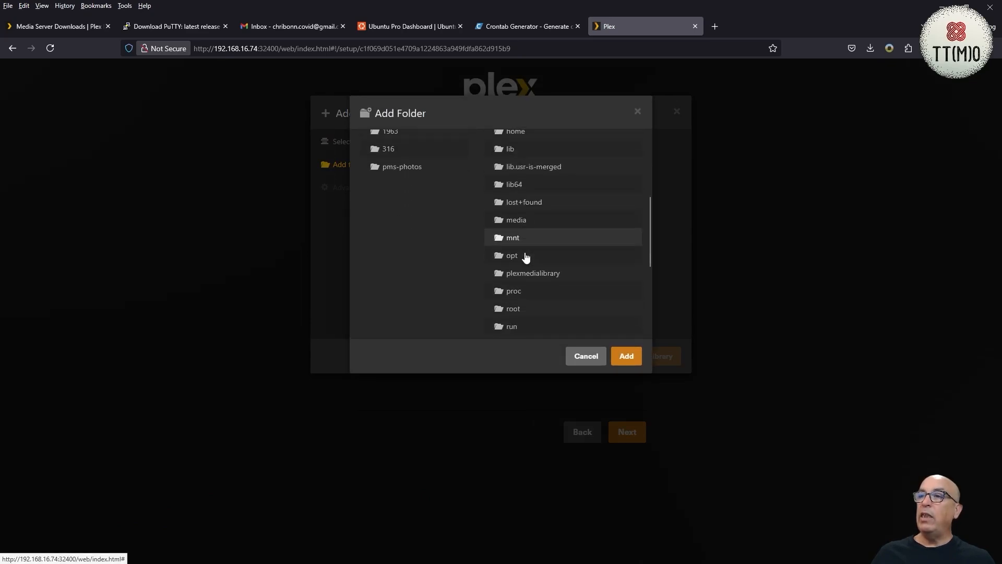
scroll(516, 313, down, 1)
scroll(520, 300, up, 1)
click(531, 216)
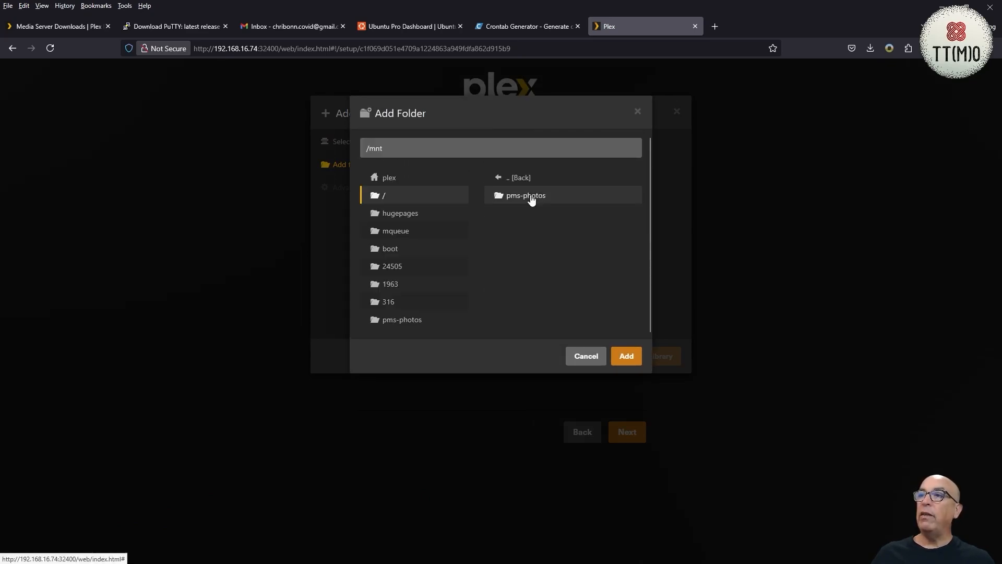
click(531, 200)
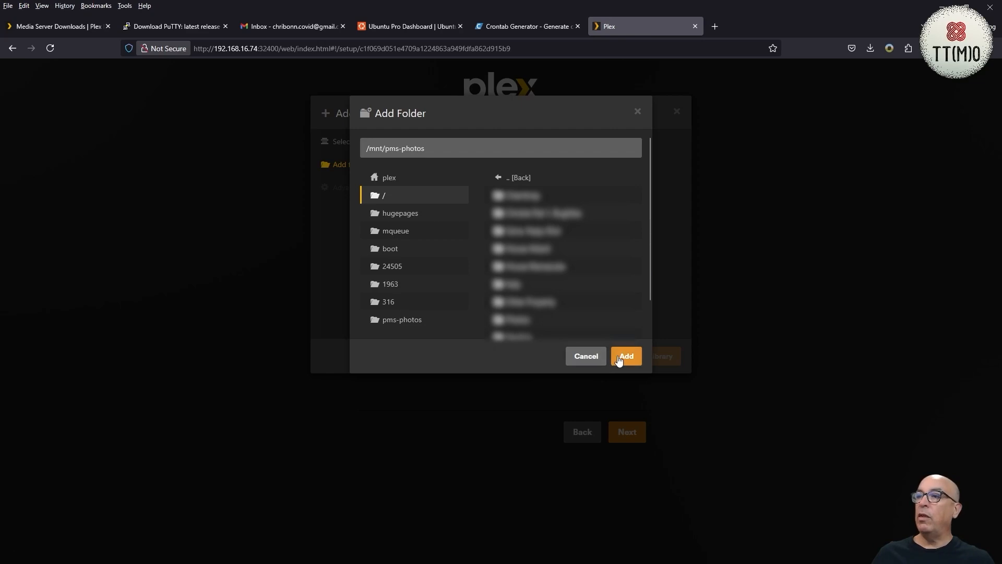
click(638, 360)
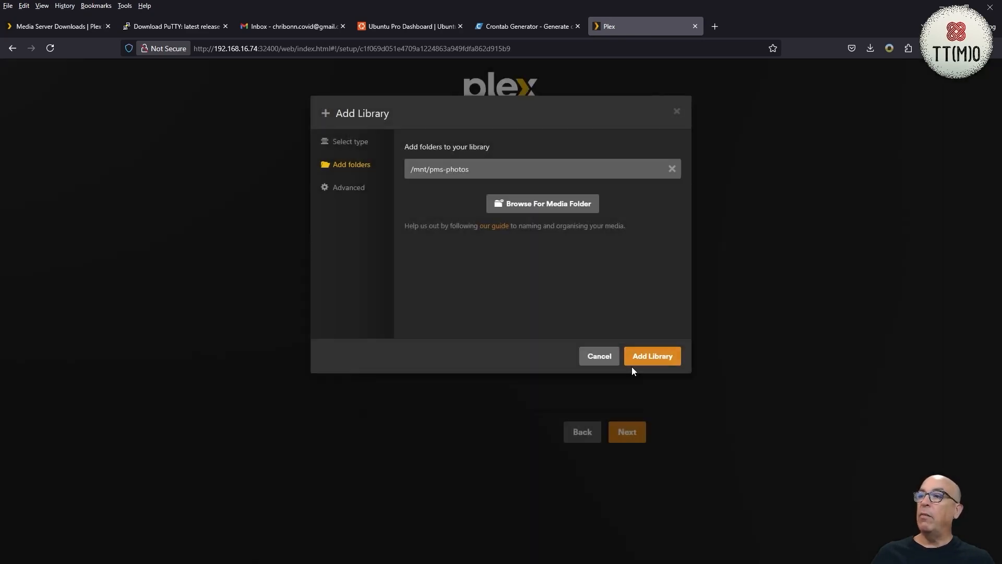
click(646, 360)
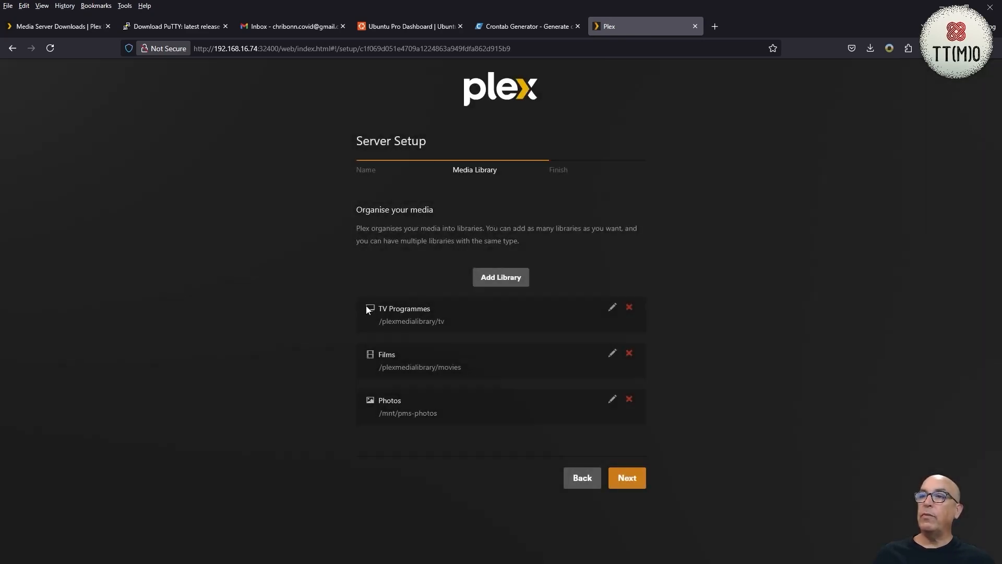
click(625, 479)
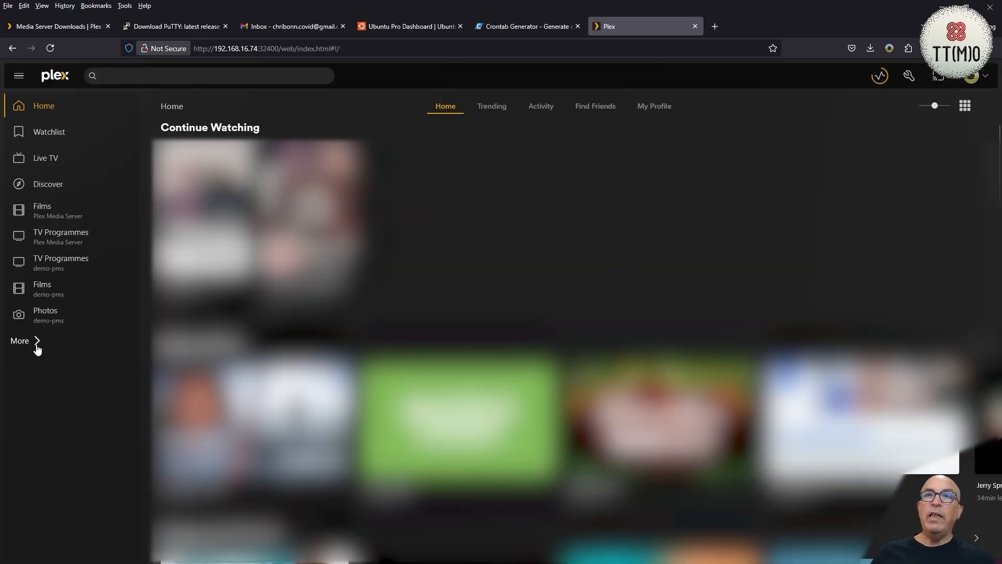
- Open the Films library of demo-pms and test playback of Dracula, closing the player again
click(36, 345)
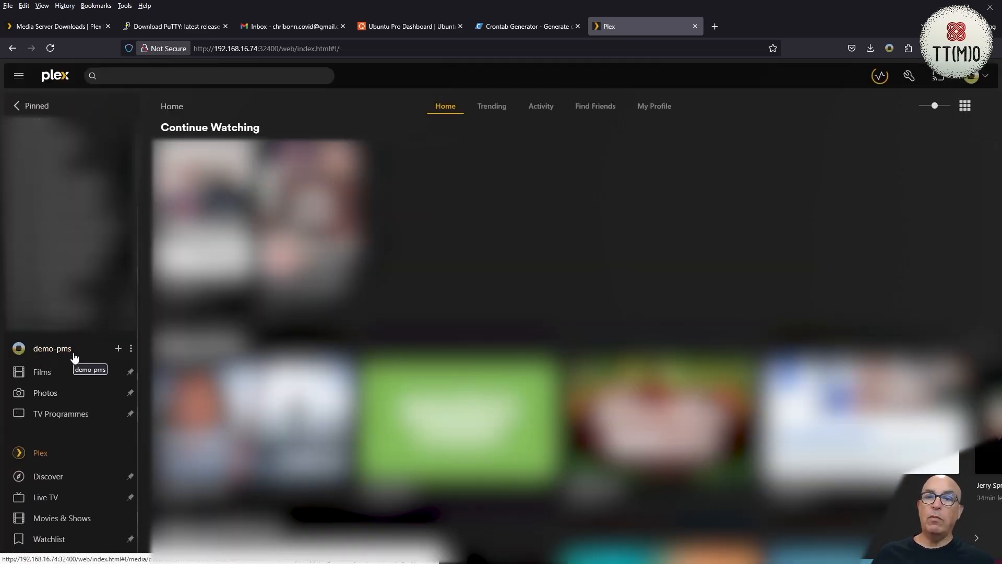
click(42, 373)
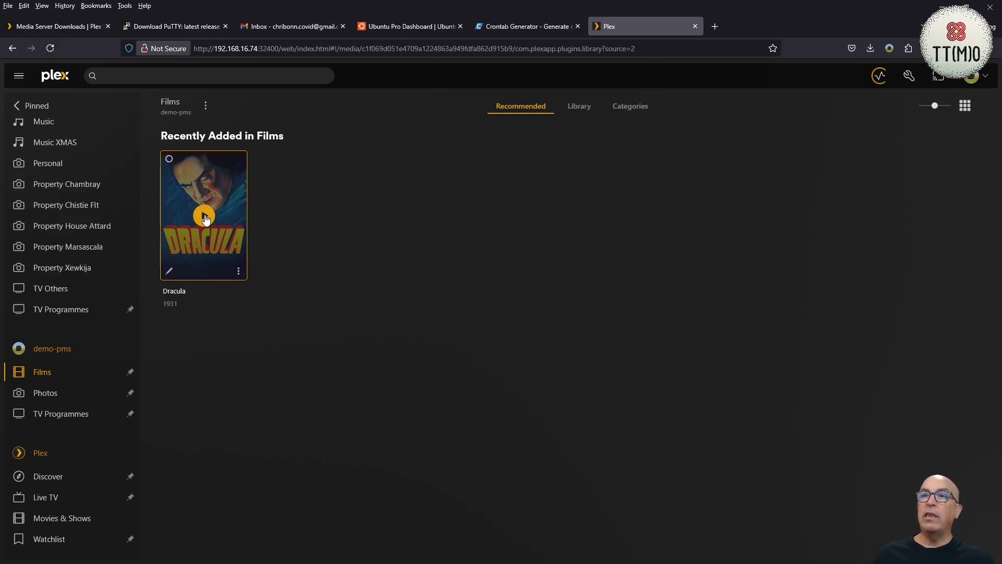
click(205, 218)
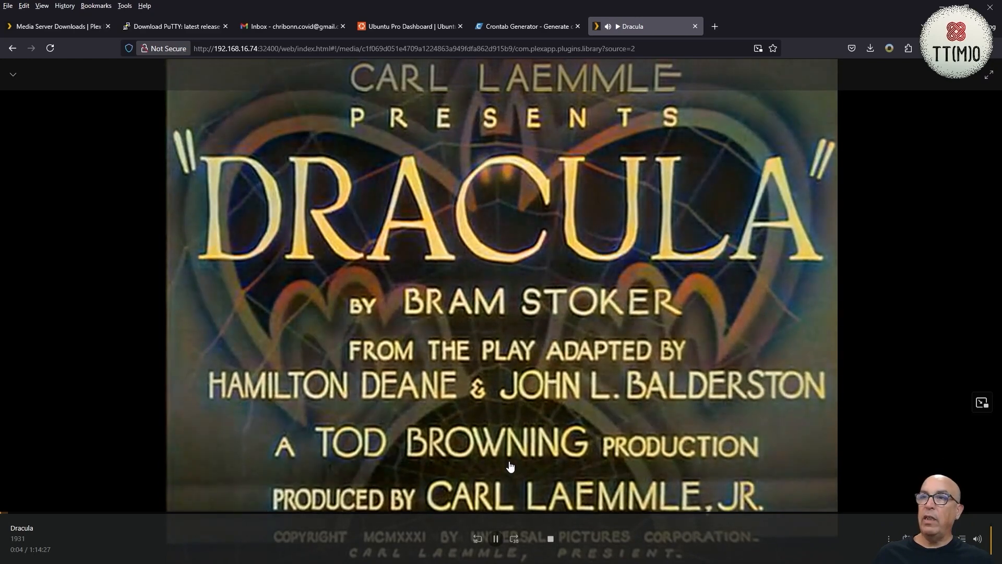
key(Escape)
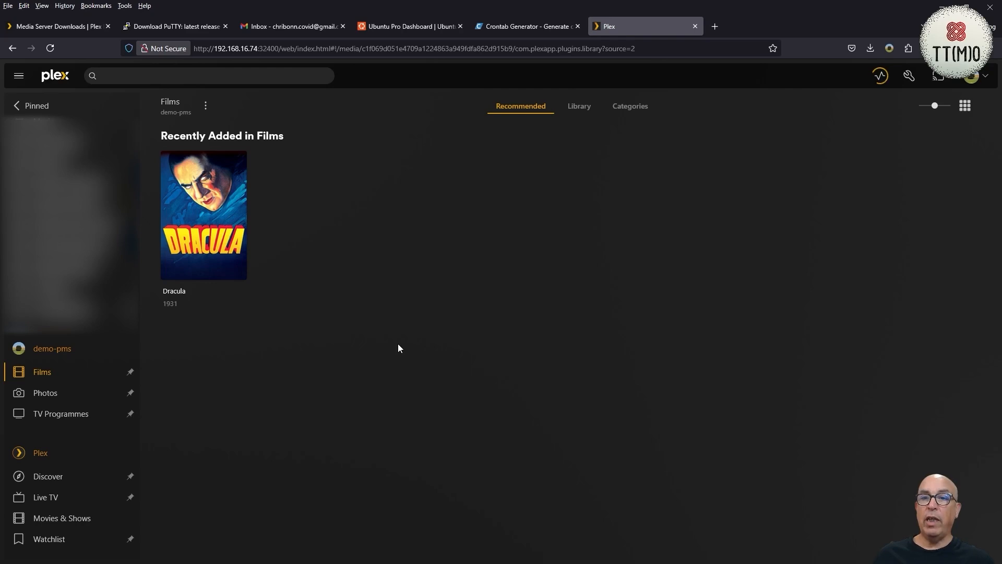
- View the Photos library of demo-pms and check the server's Remote Access settings
click(60, 402)
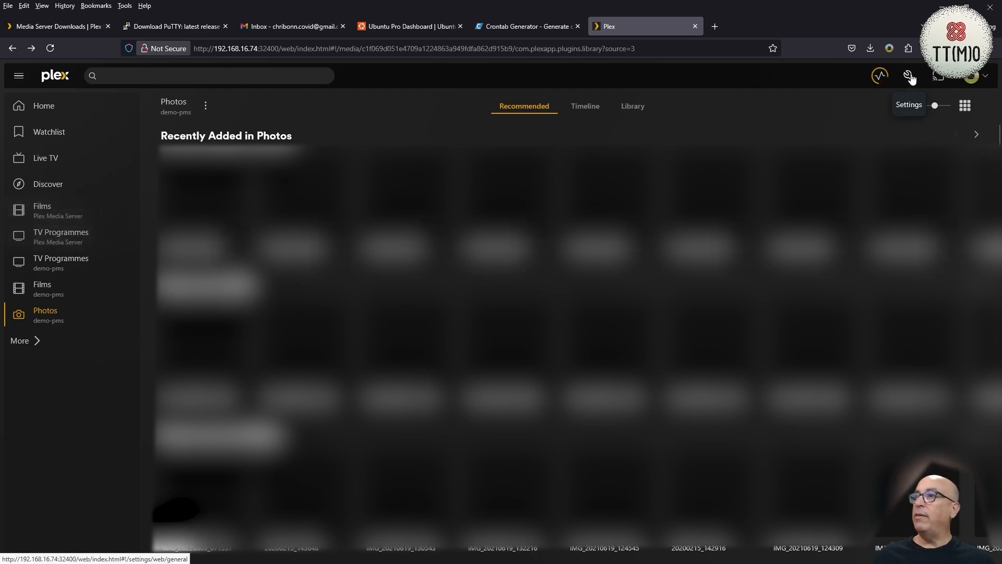
click(909, 78)
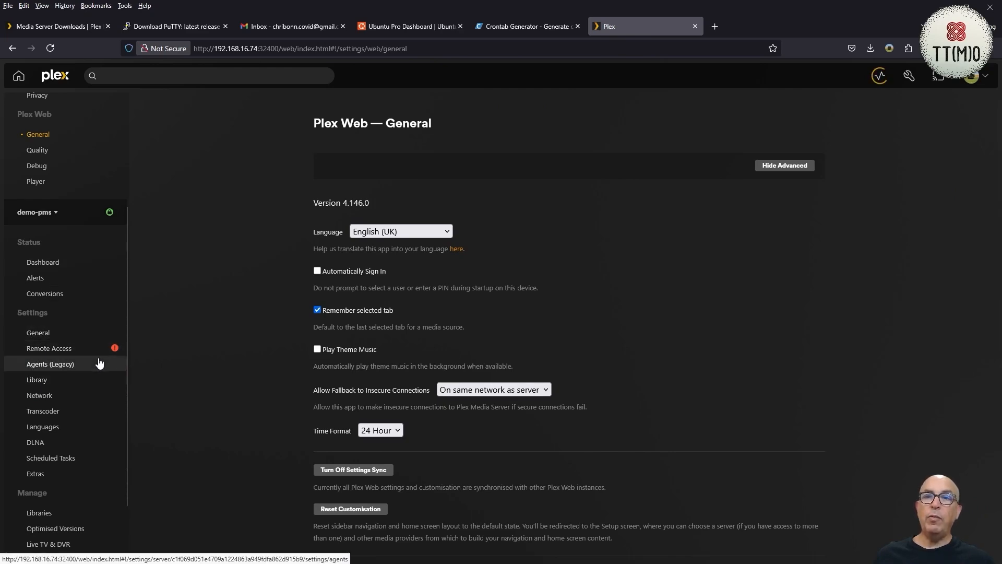
click(65, 354)
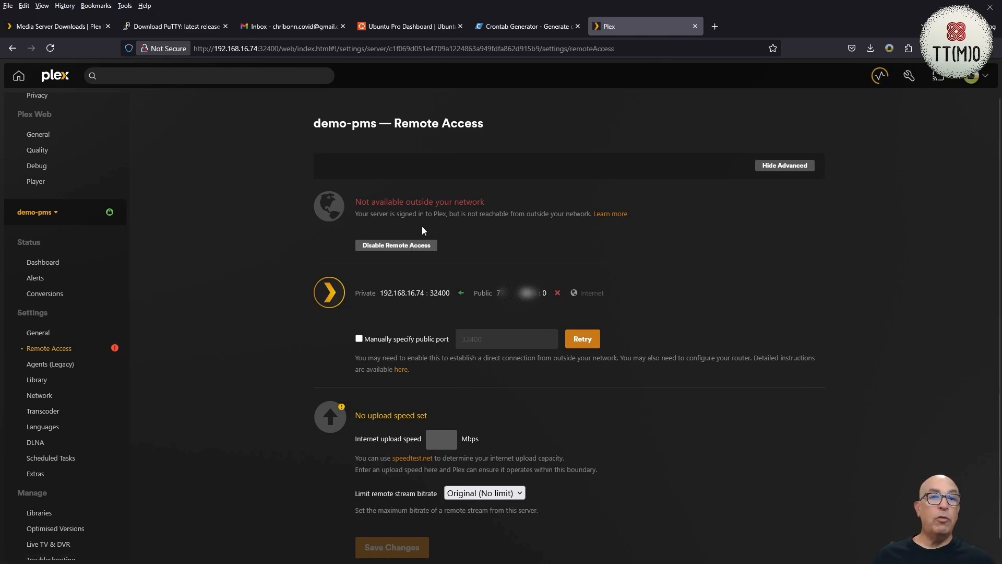
- In the demo-pms Transcoder settings, set the temporary directory to \tmp and the default throttle buffer to 600 seconds
click(43, 412)
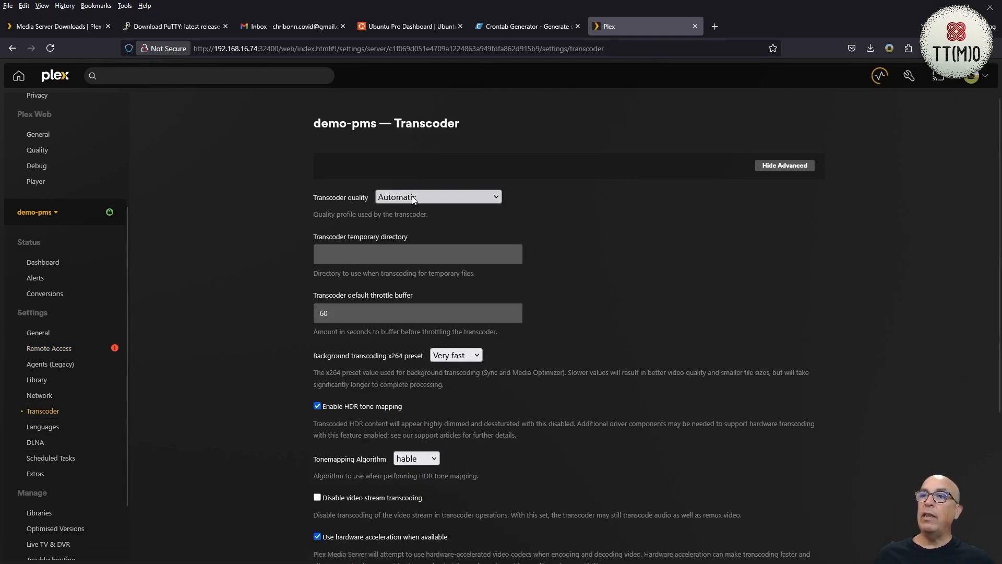
click(360, 256)
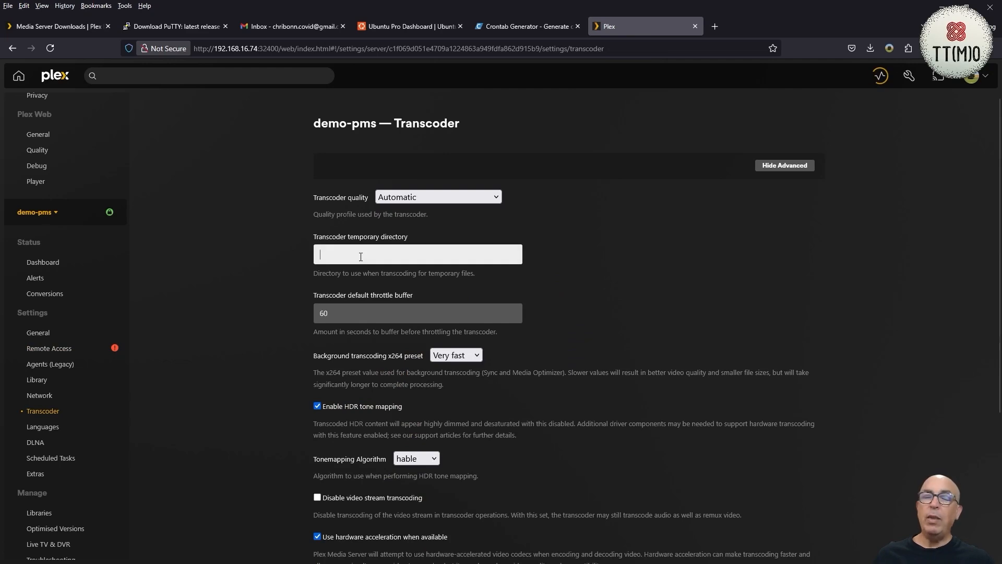
text(/)
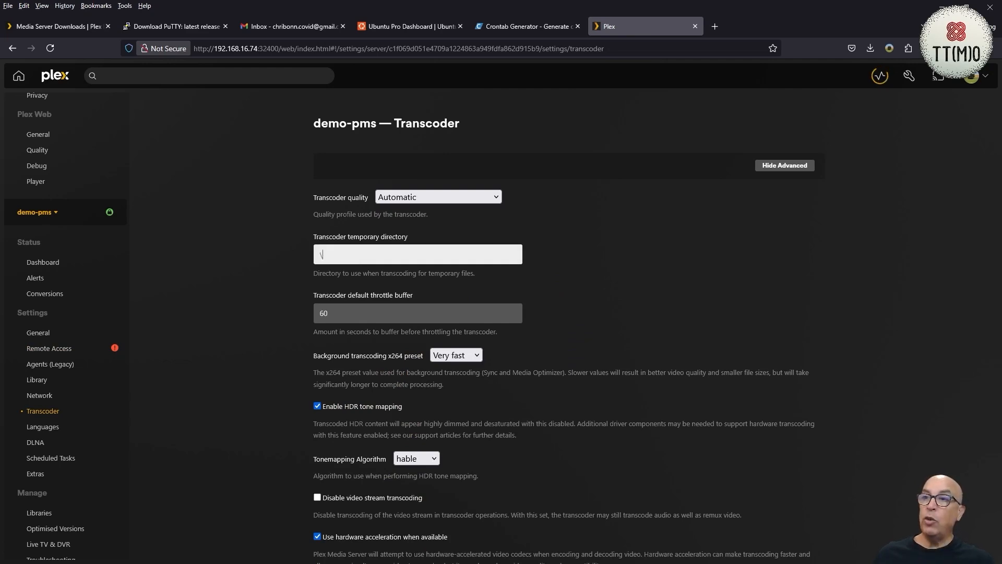
text(tmp)
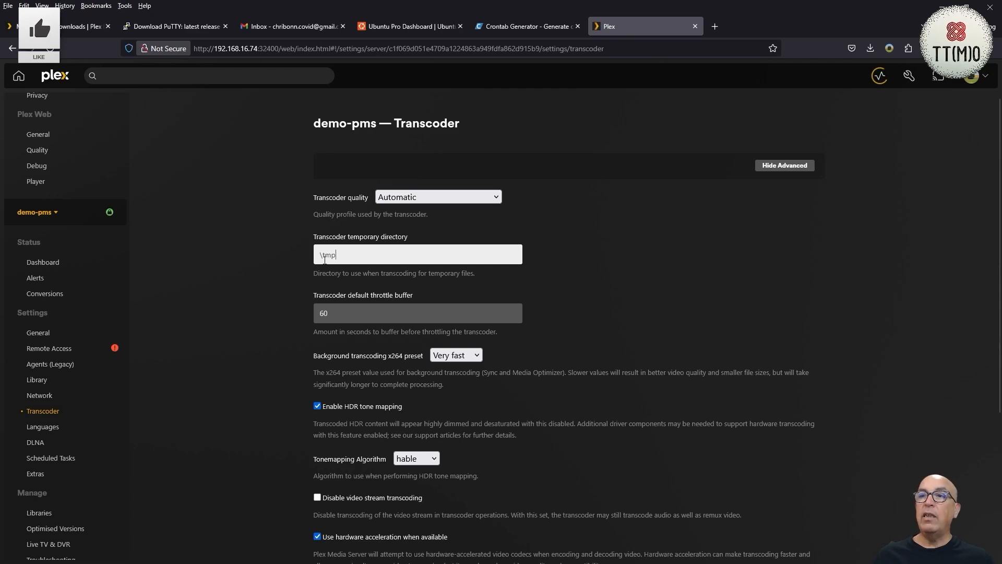
click(340, 312)
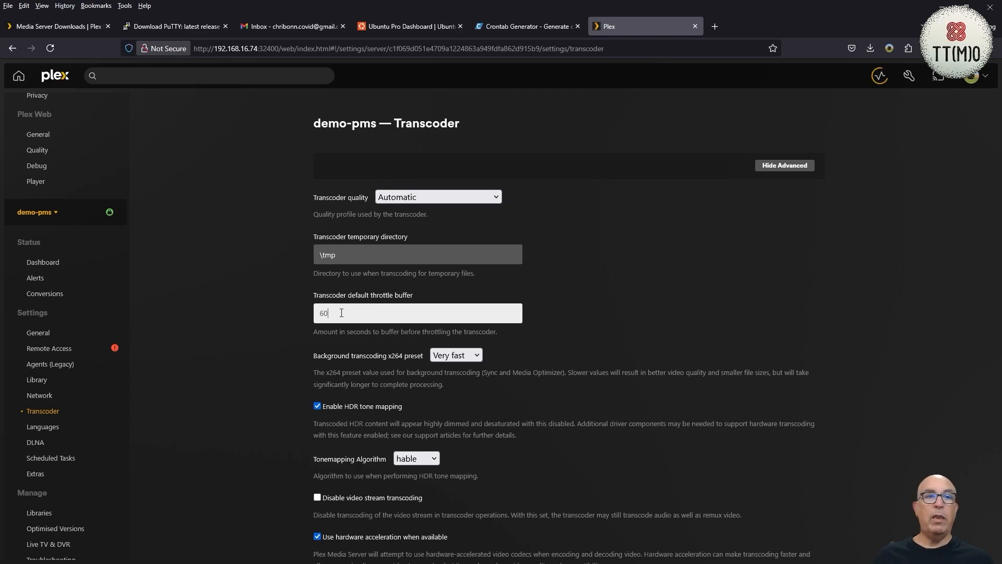
click(341, 313)
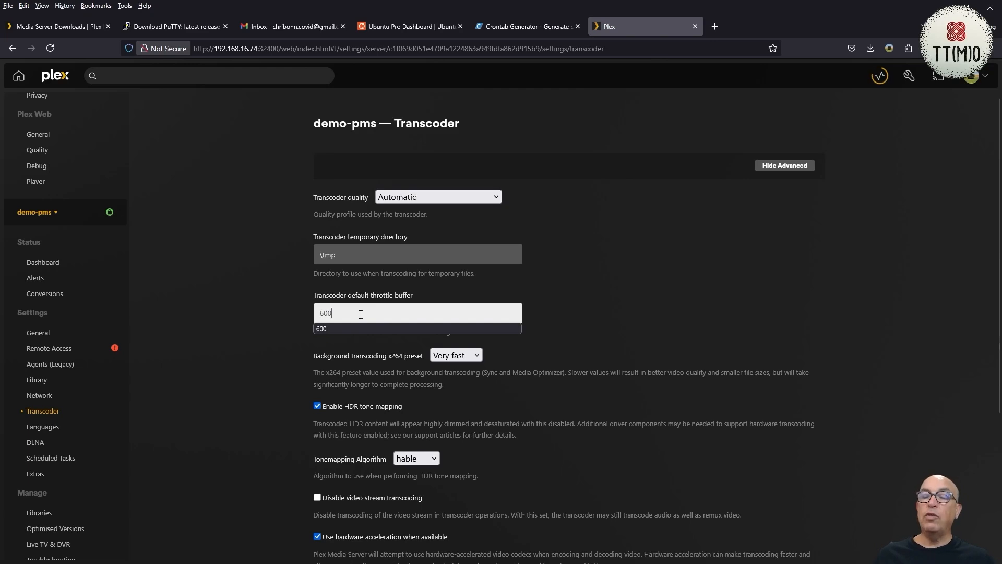
- Set the background transcoding x264 preset to Fast and save the transcoder changes
click(499, 329)
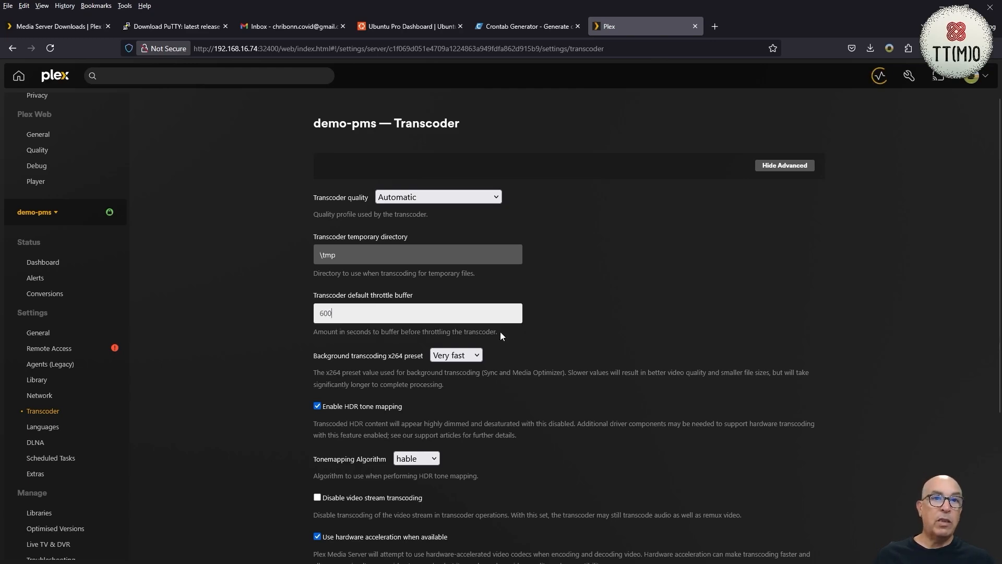
click(461, 356)
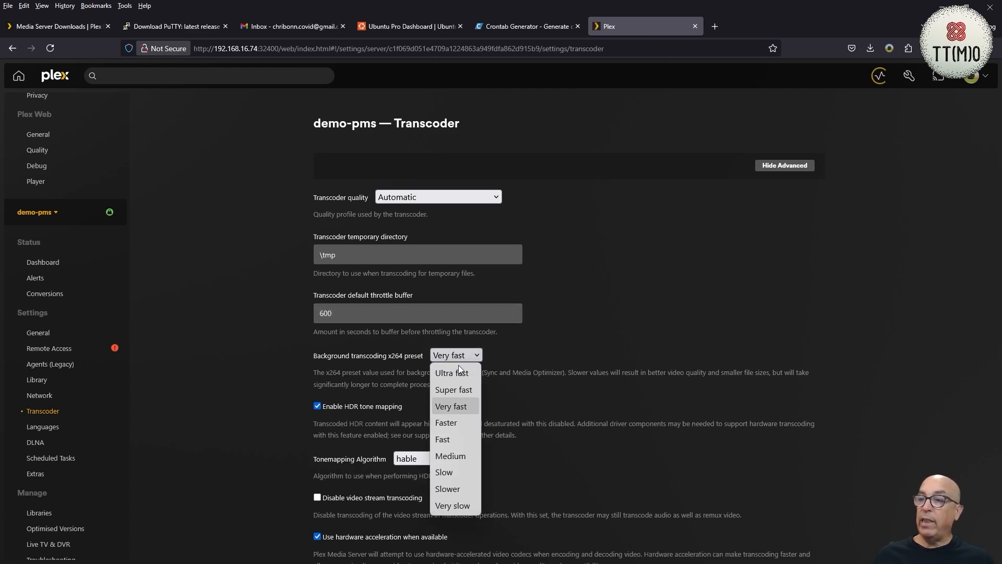
click(445, 441)
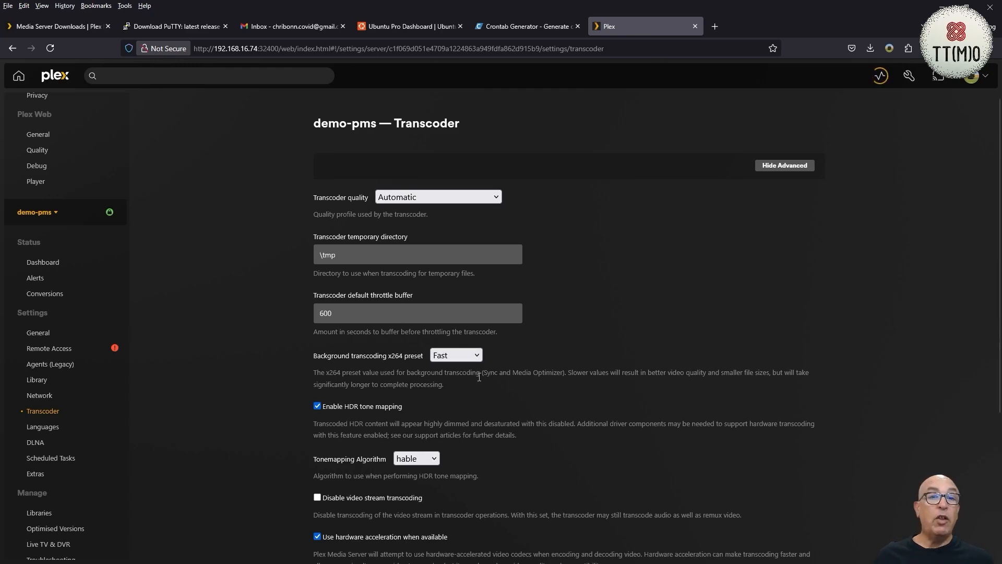
scroll(479, 377, down, 3)
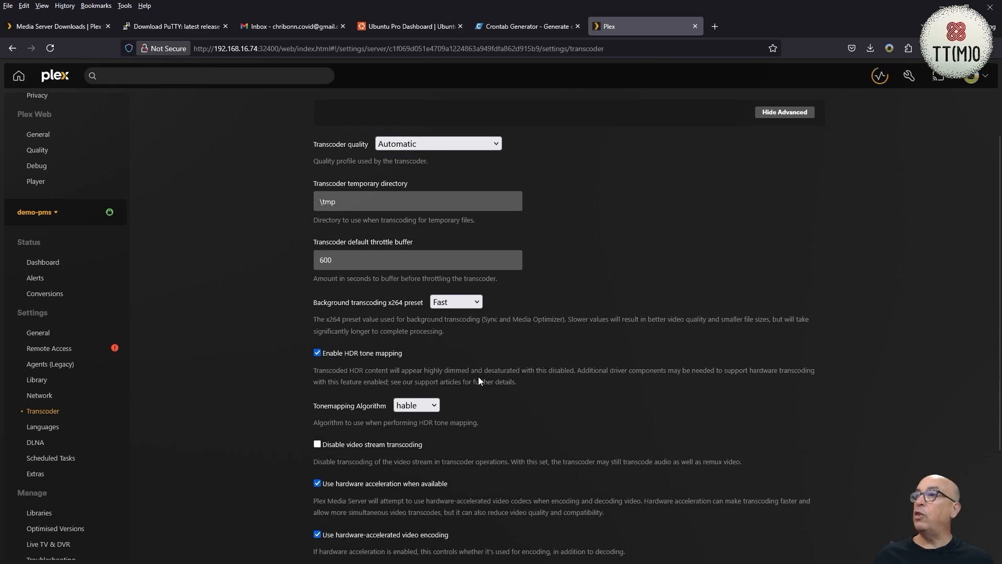
scroll(478, 379, down, 2)
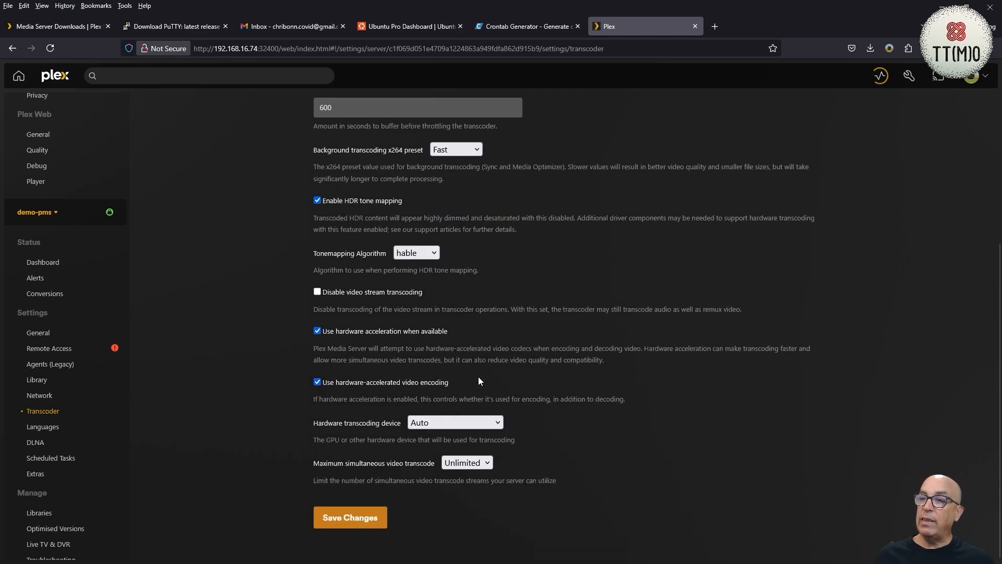
click(350, 518)
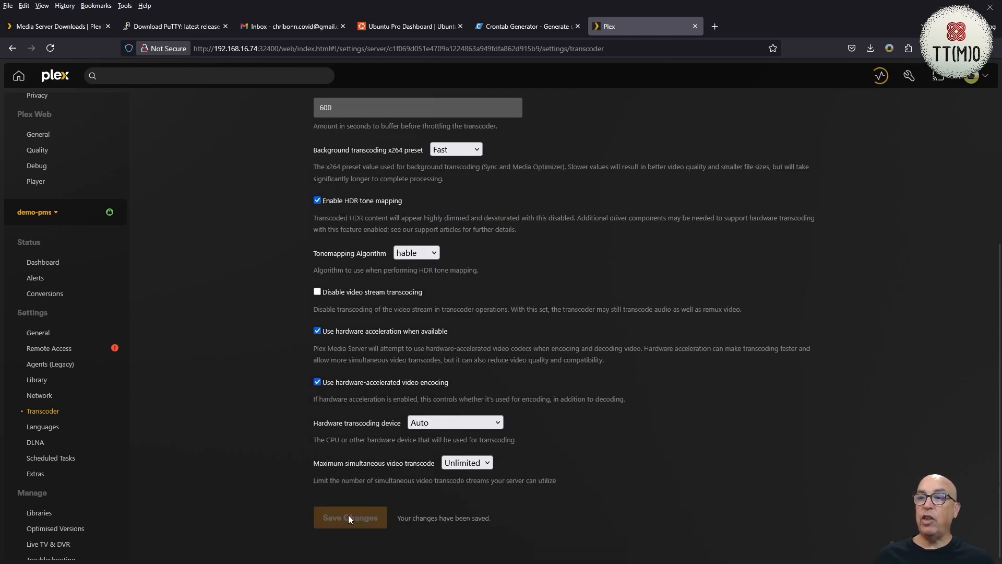